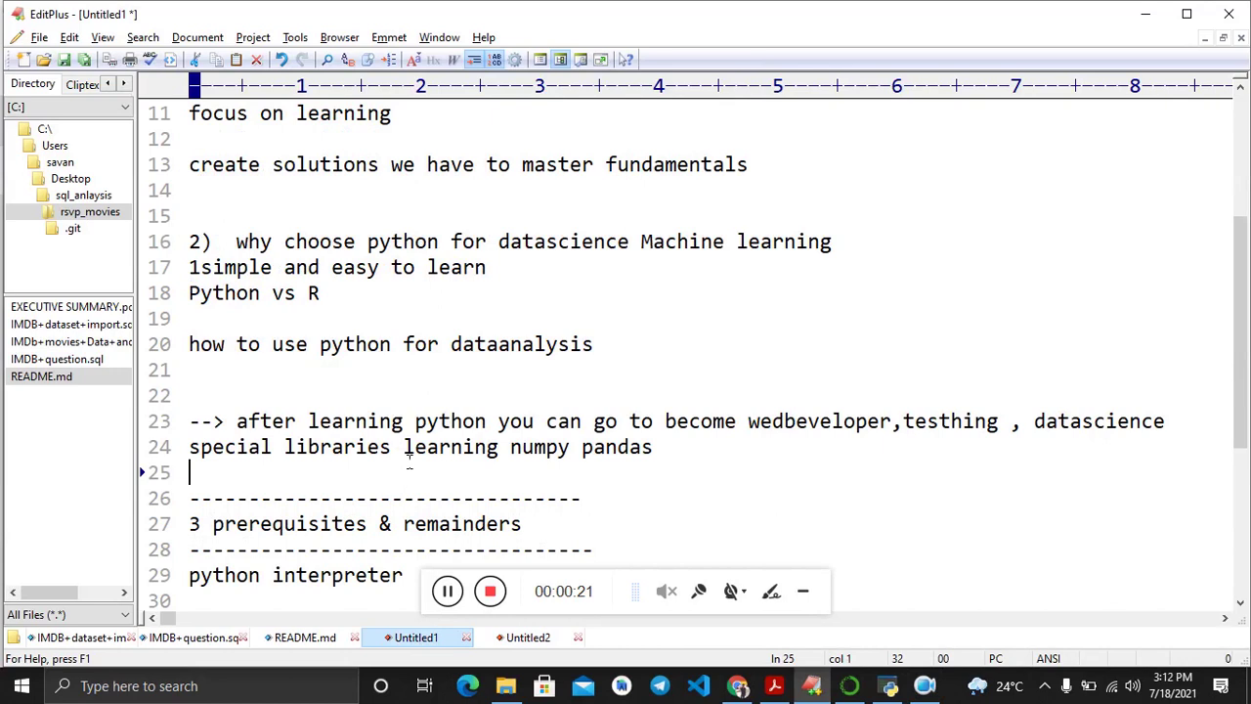
scroll(405, 469, down, 3)
scroll(406, 430, down, 1)
click(338, 427)
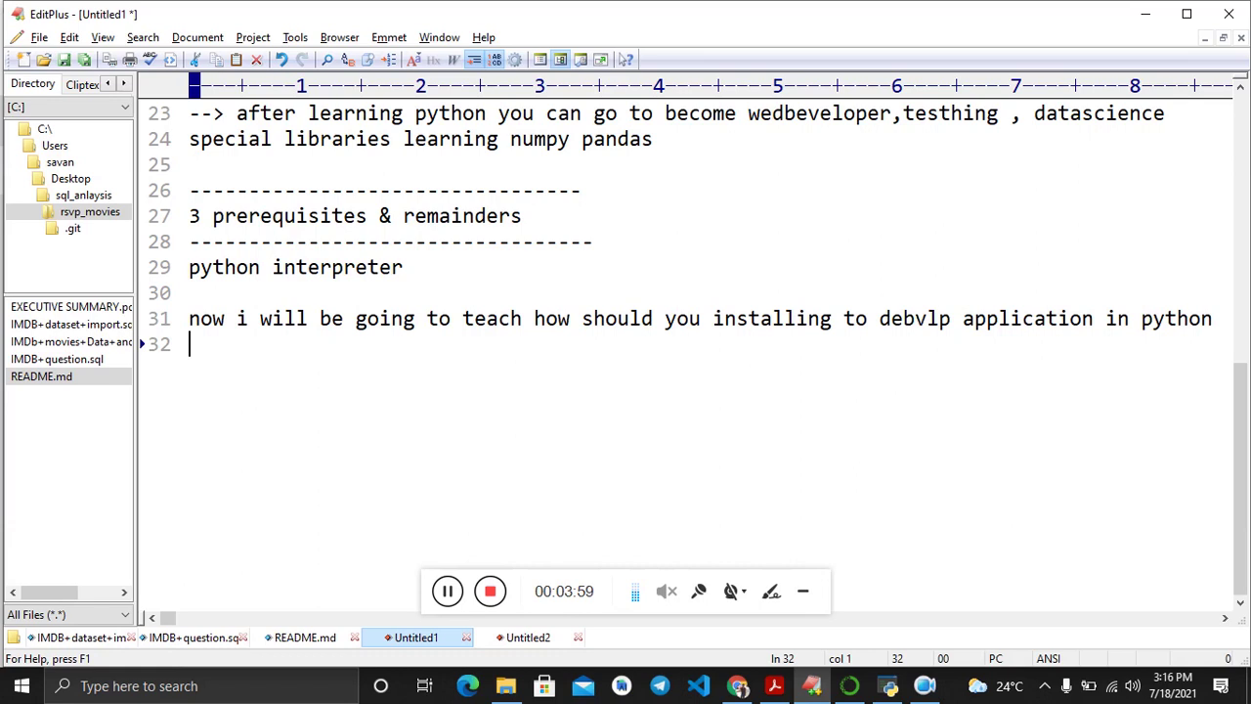
scroll(684, 293, down, 9)
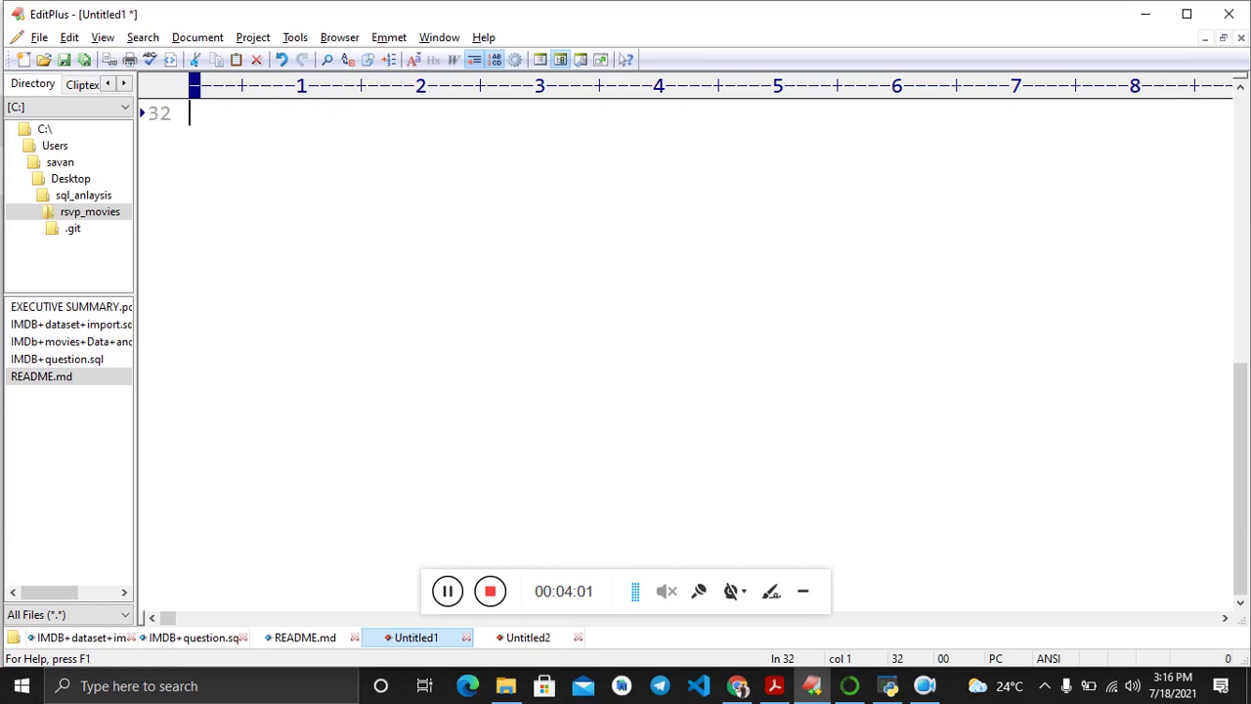
scroll(684, 293, up, 9)
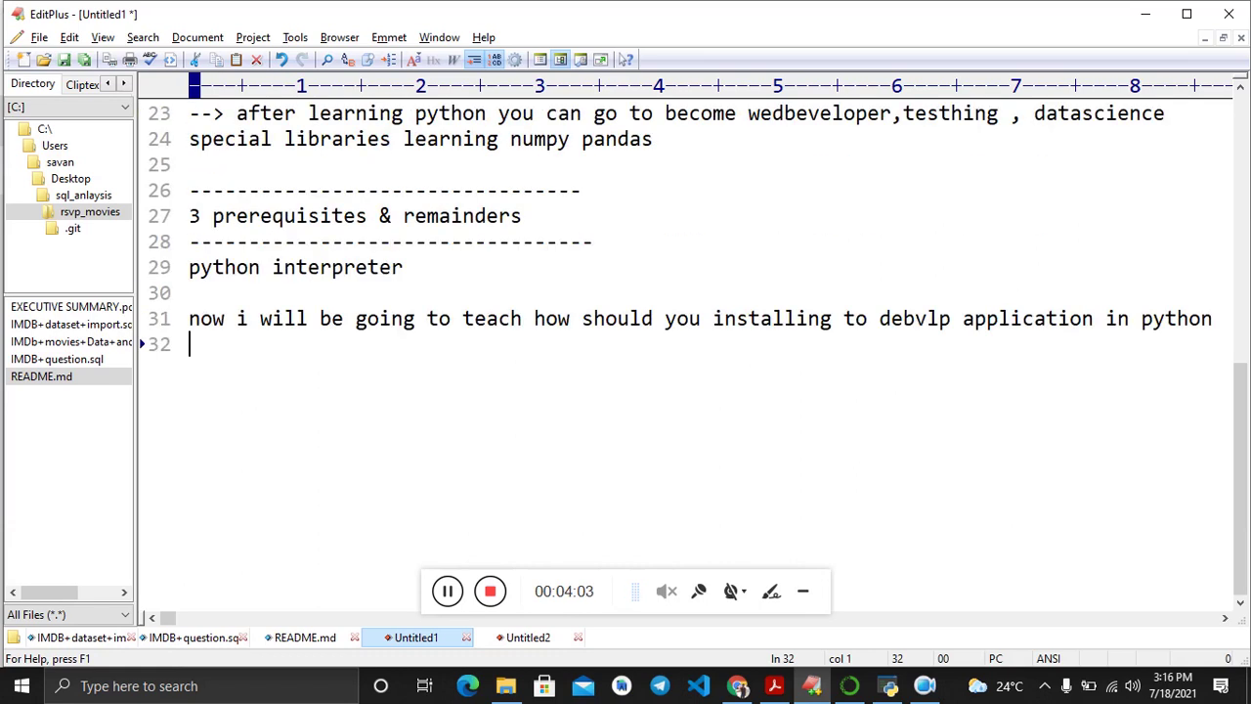
key(alt+Tab)
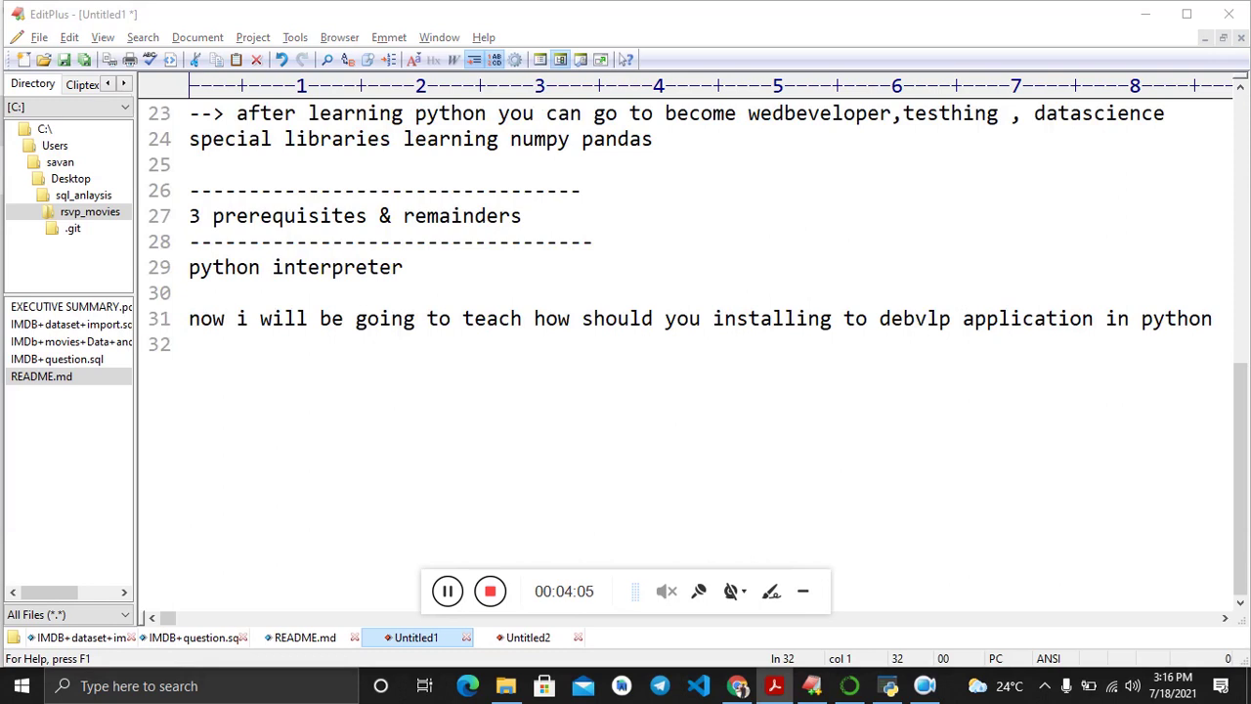